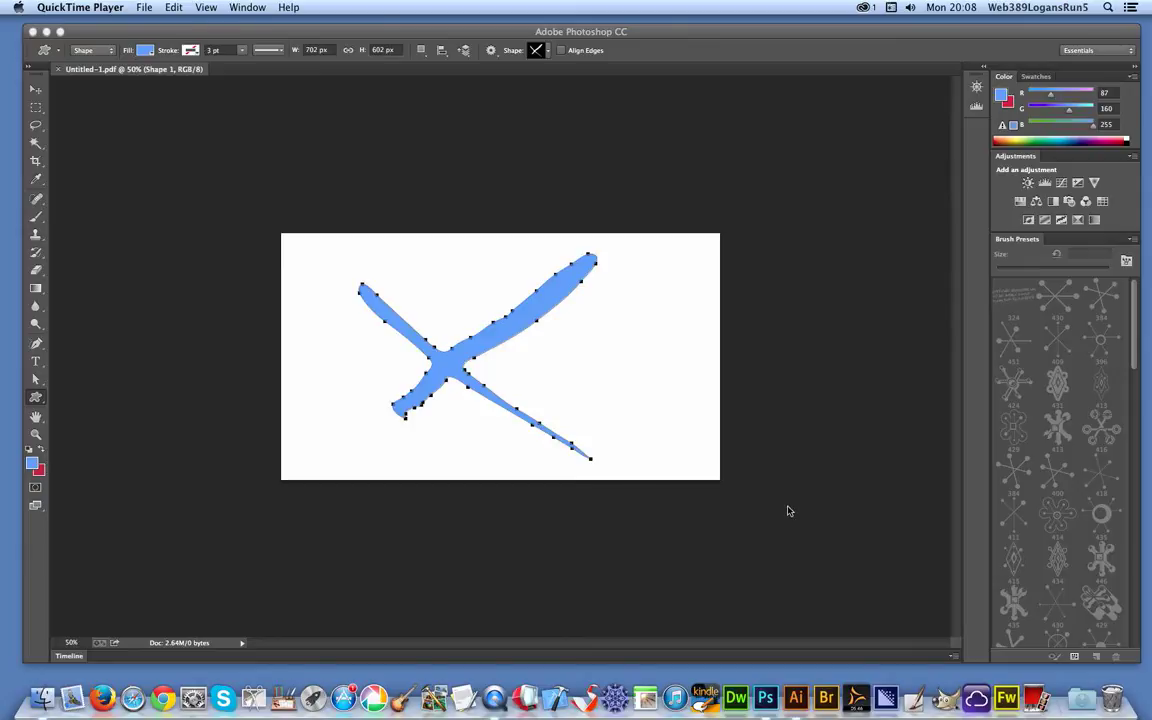
Bring Photoshop CC in front of QuickTime Player, with the panels around the blue X shape.
click(506, 197)
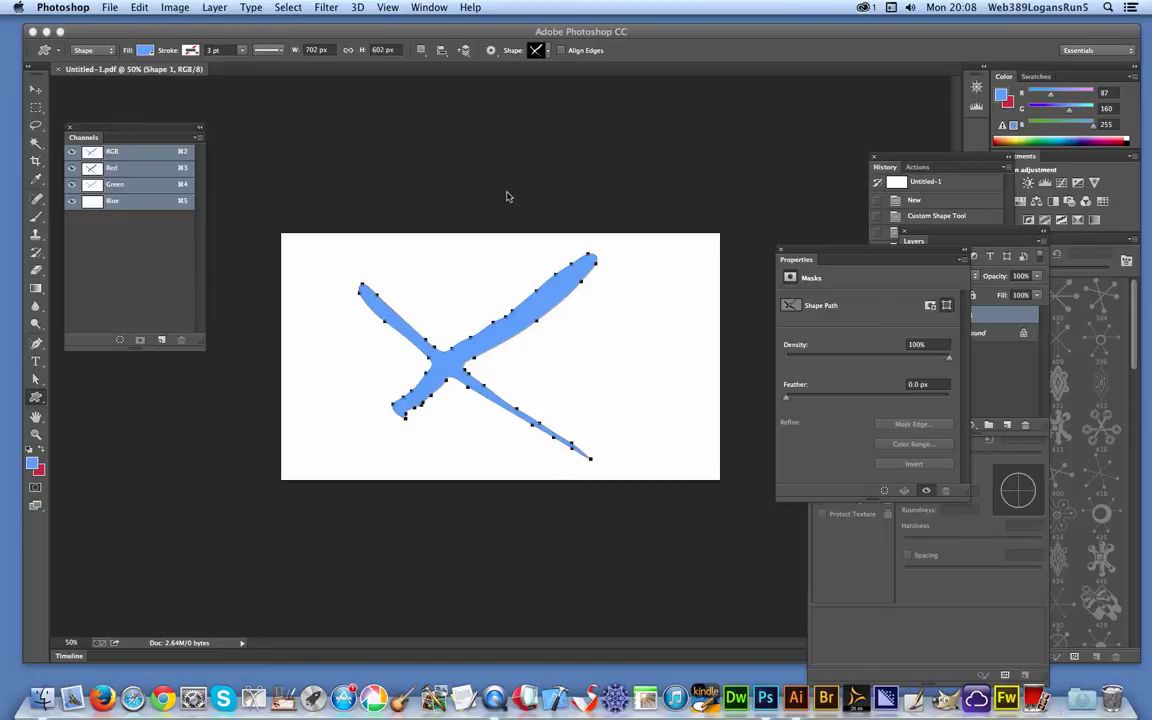
click(540, 50)
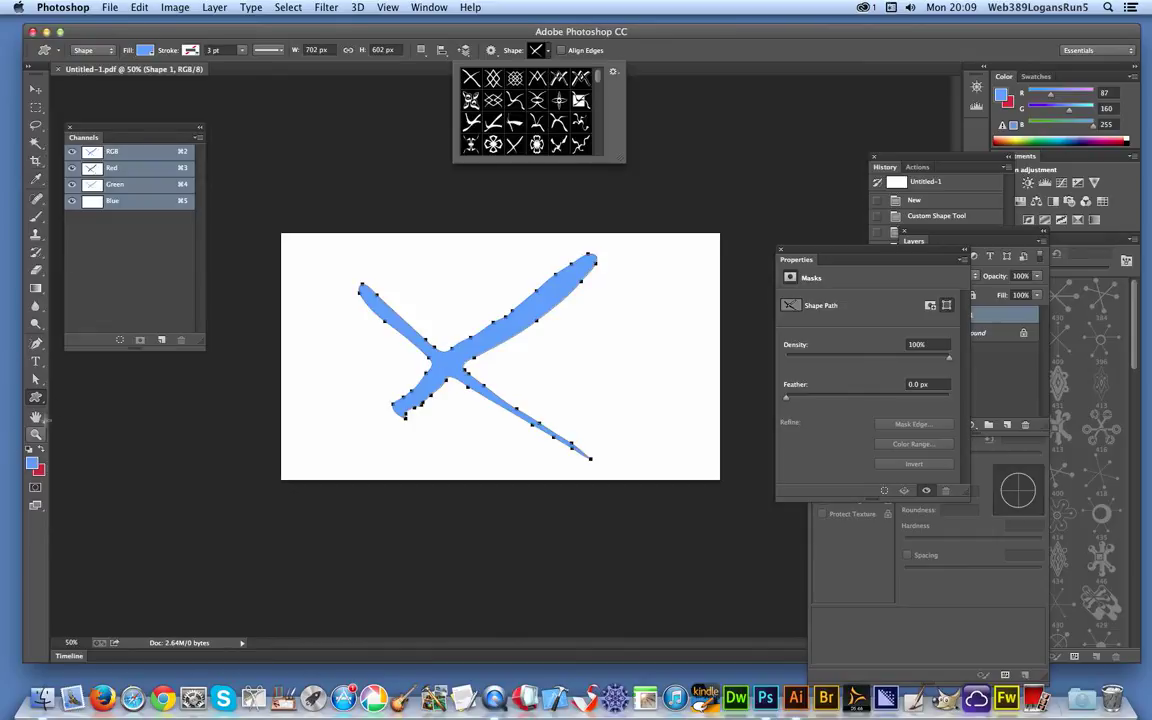
click(98, 52)
click(99, 52)
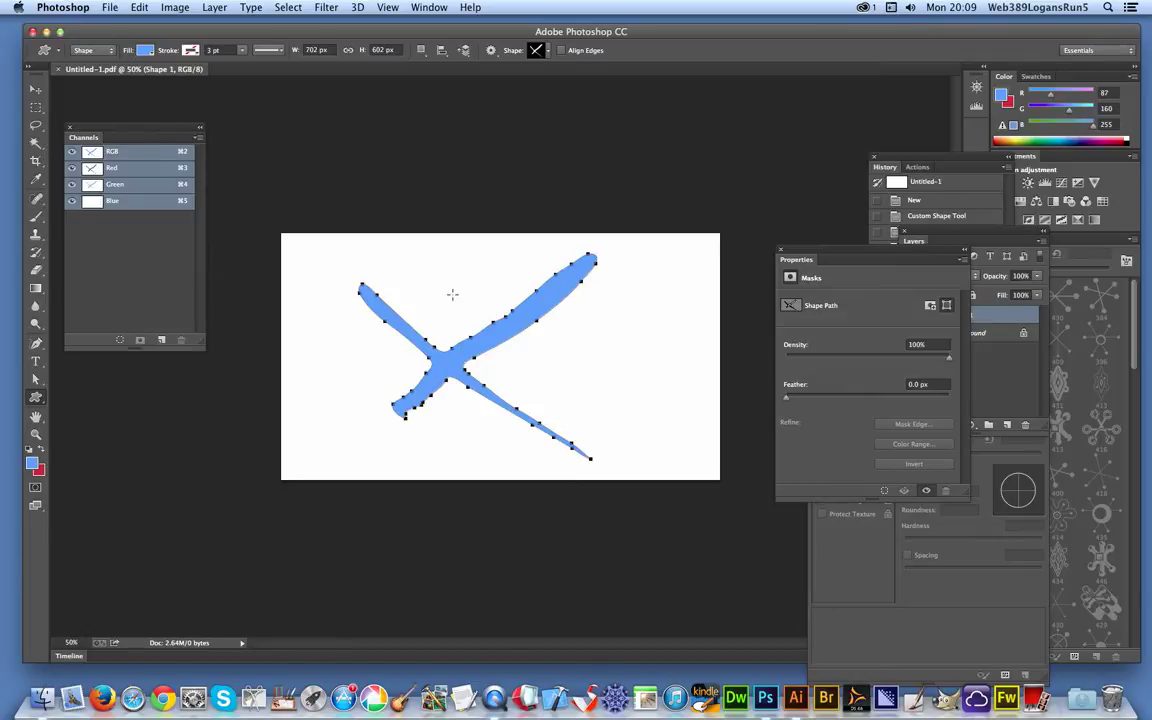
Export Shape 1 Shape Path to Illustrator as Untitled-1.ai on the Desktop, replacing the old file.
click(109, 7)
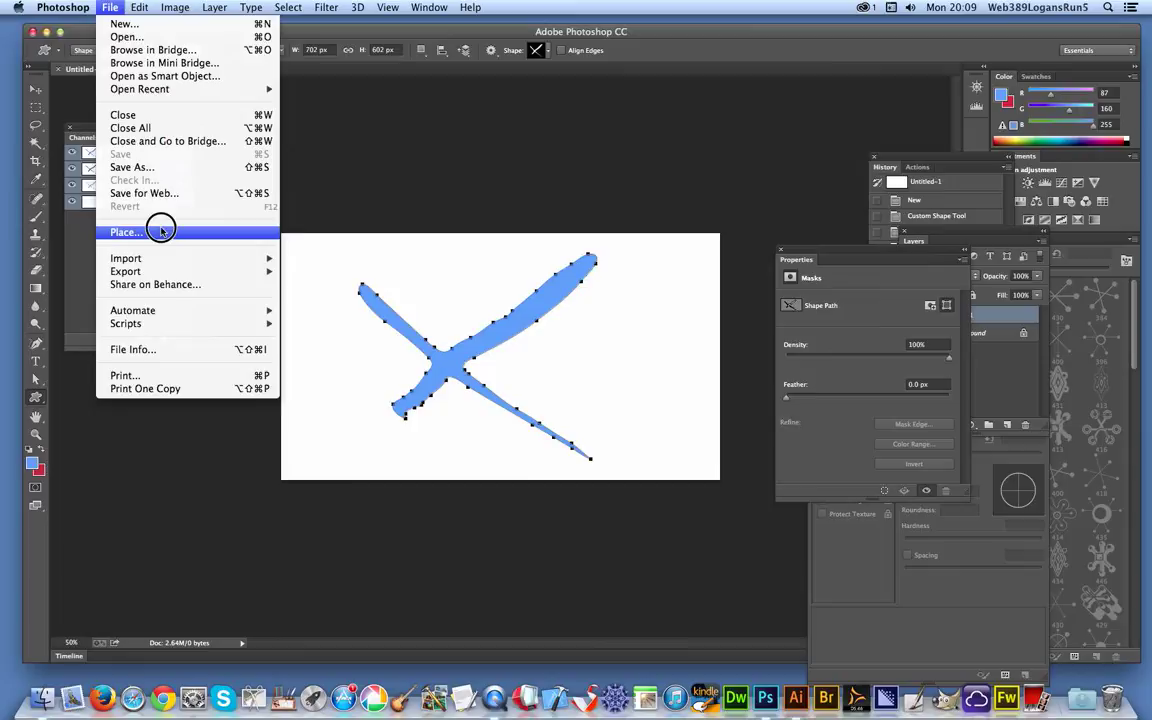
mouse_move(159, 270)
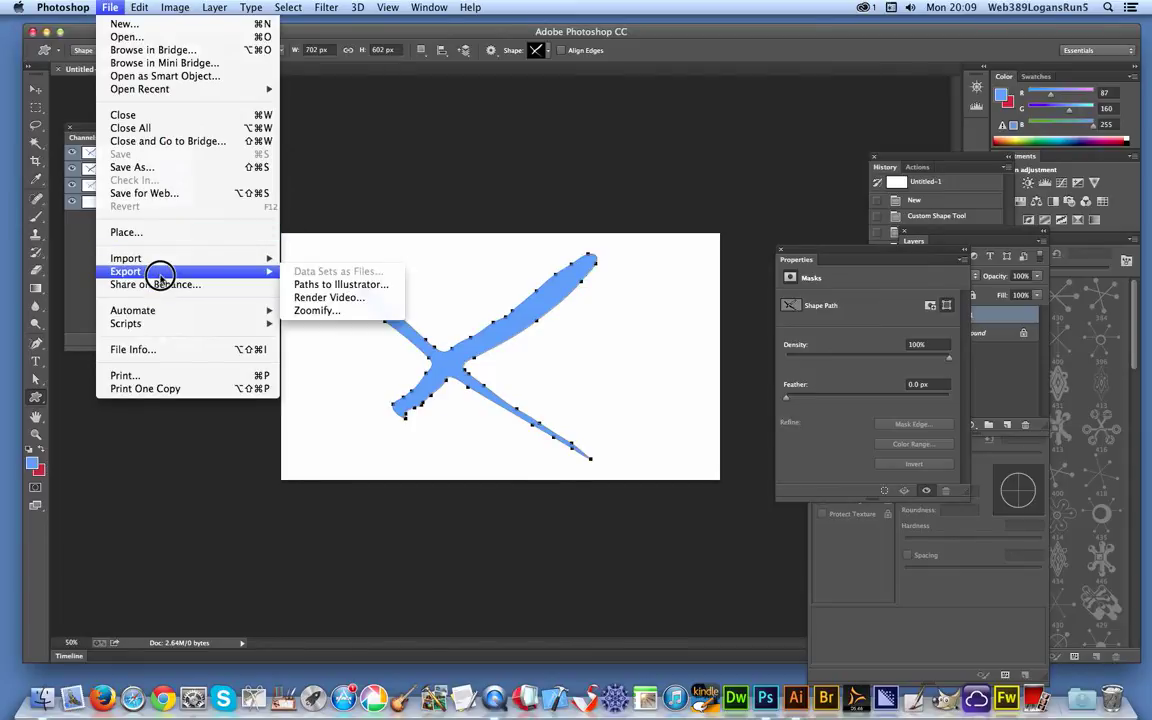
click(336, 286)
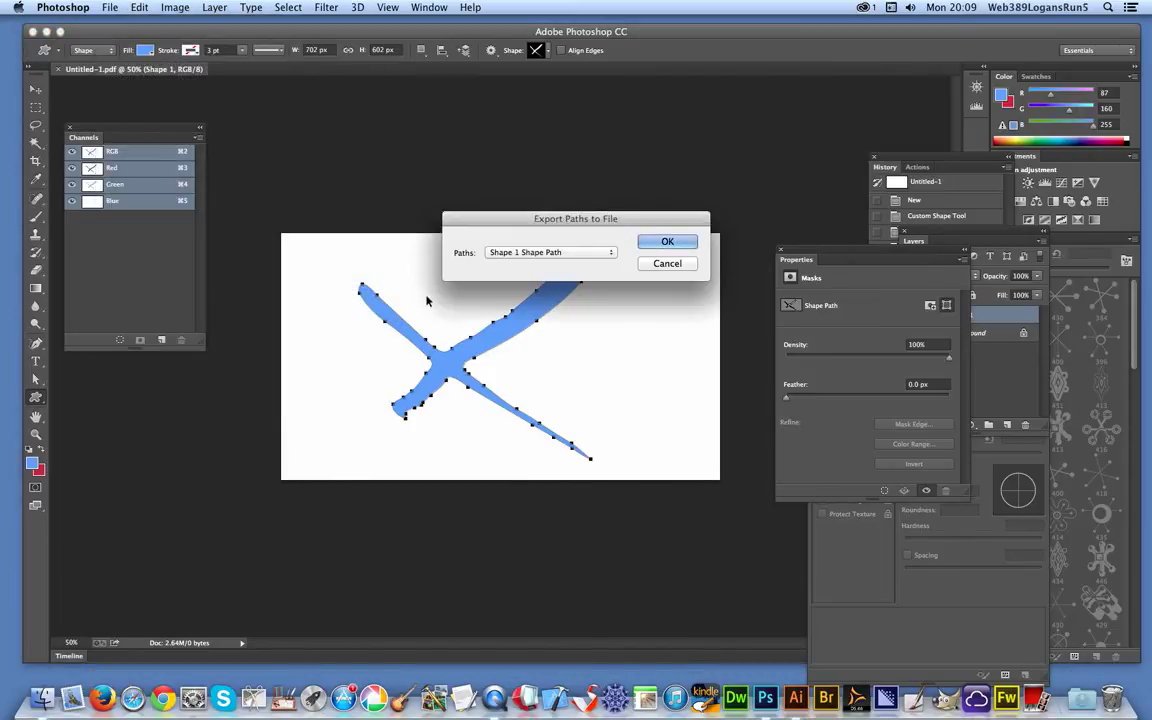
click(667, 241)
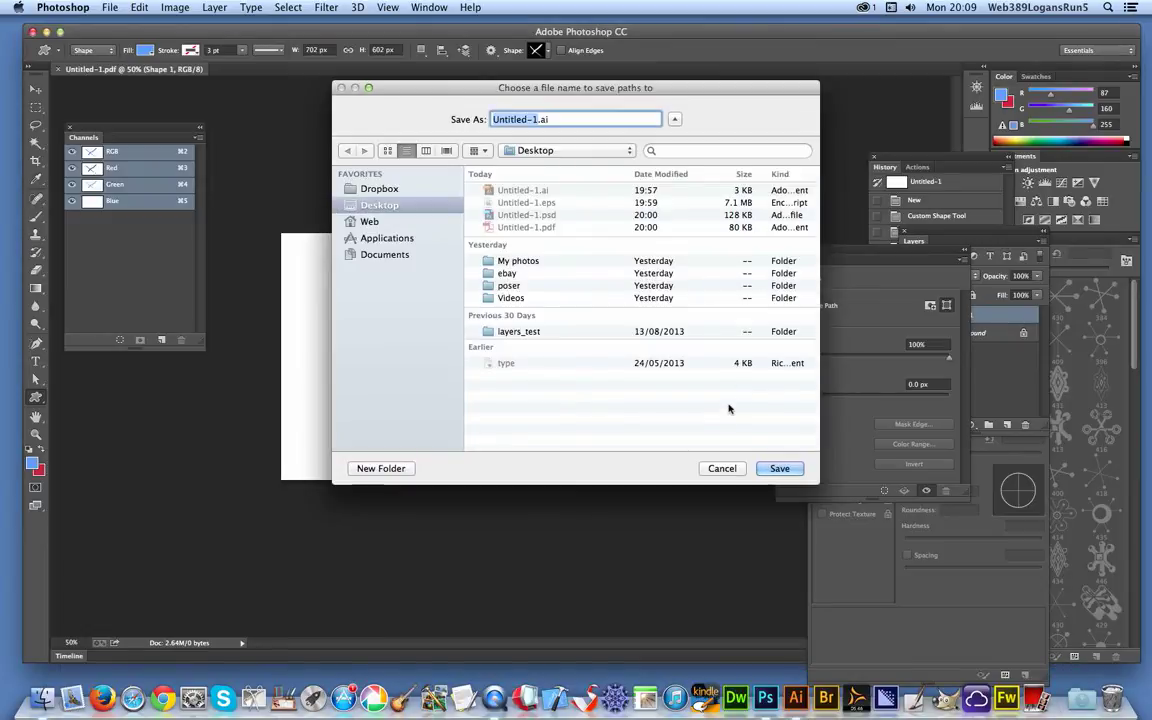
click(781, 470)
click(674, 179)
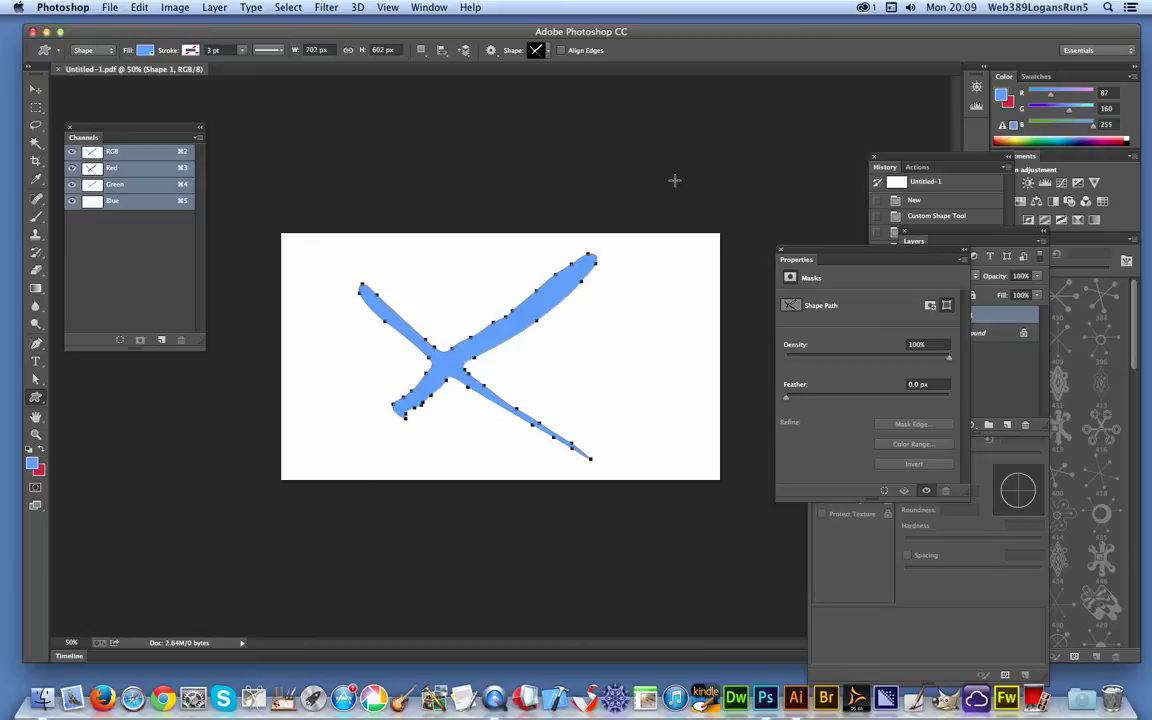
Save a Photoshop EPS copy, Untitled-1.eps, on the Desktop with vector data, overwriting the old one.
click(112, 8)
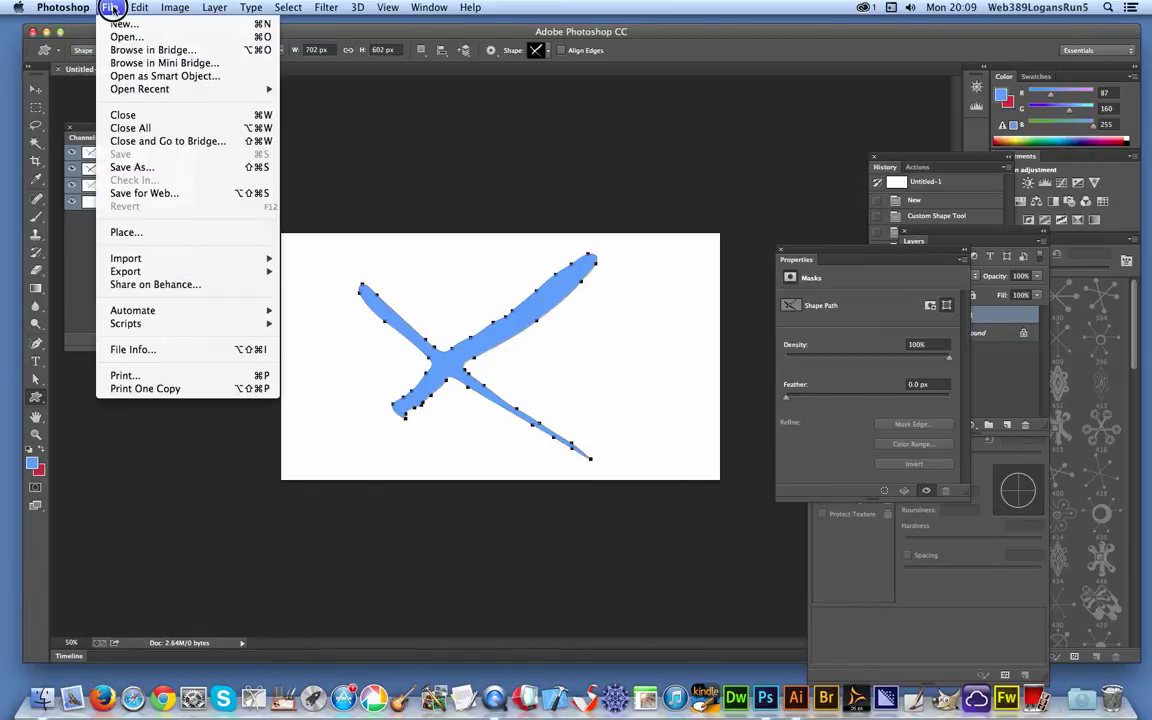
click(143, 167)
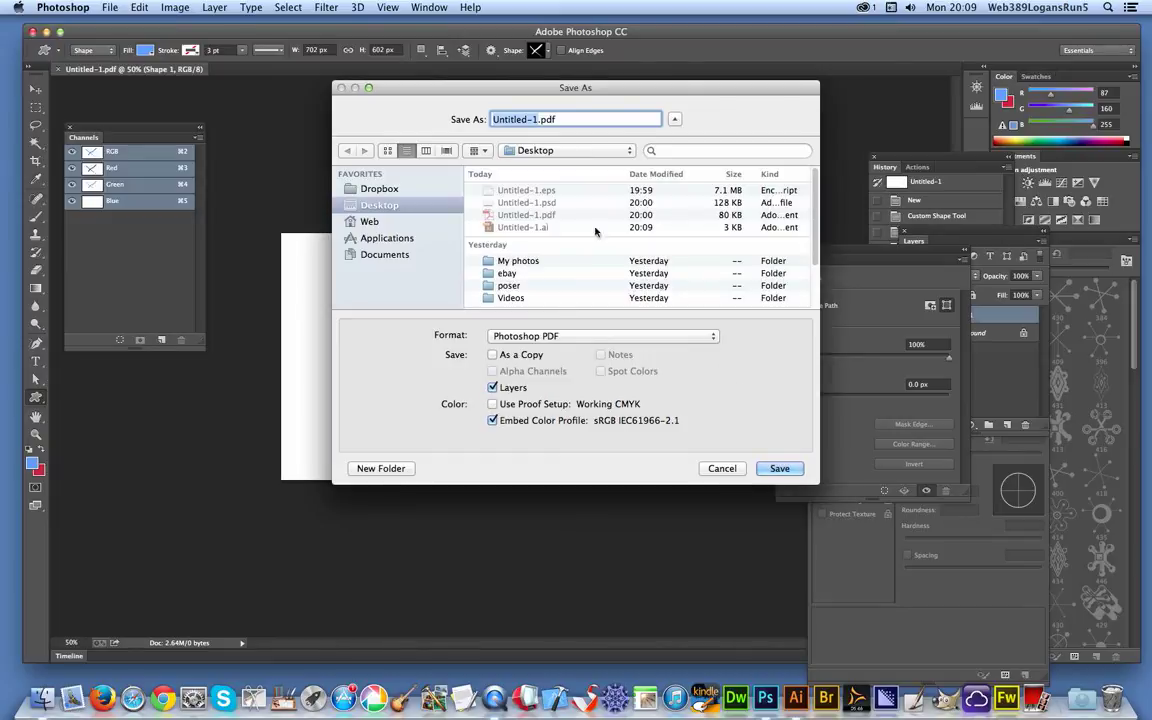
click(520, 336)
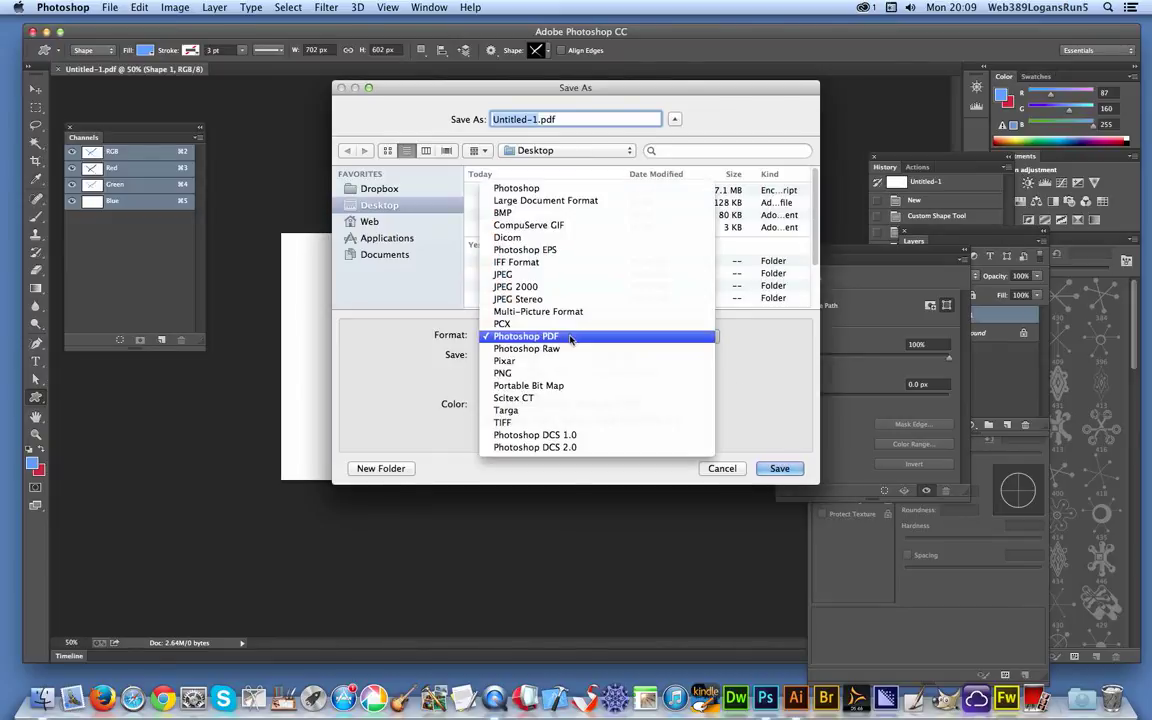
click(583, 251)
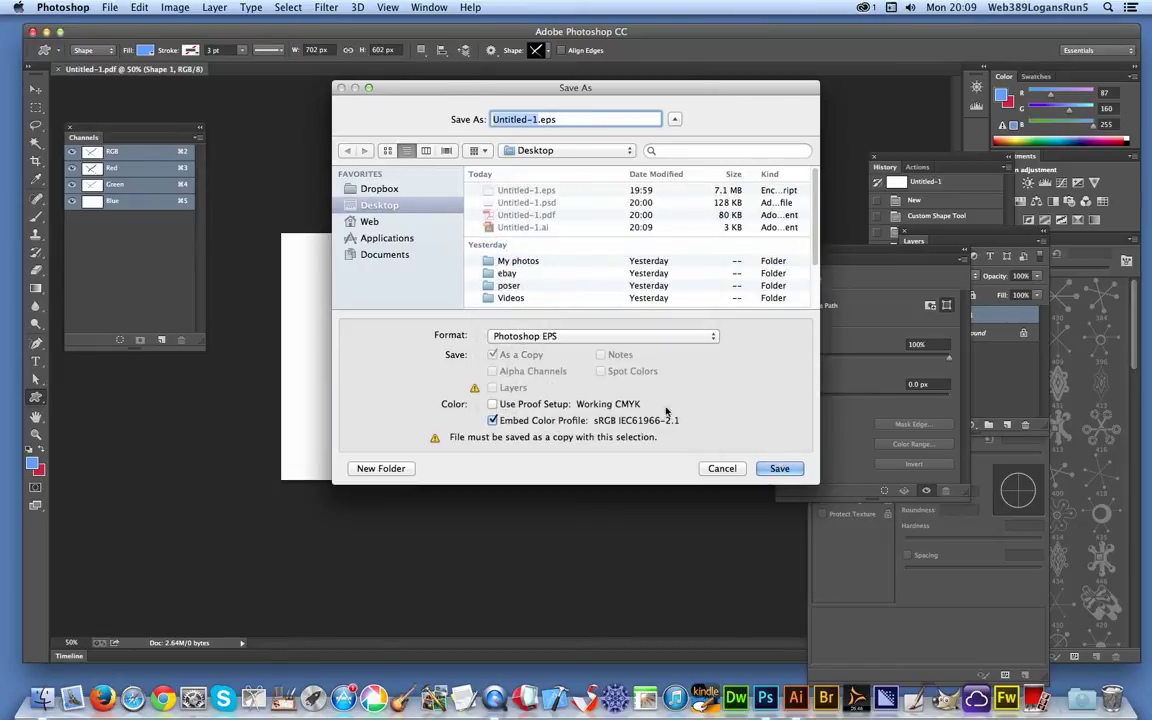
click(771, 468)
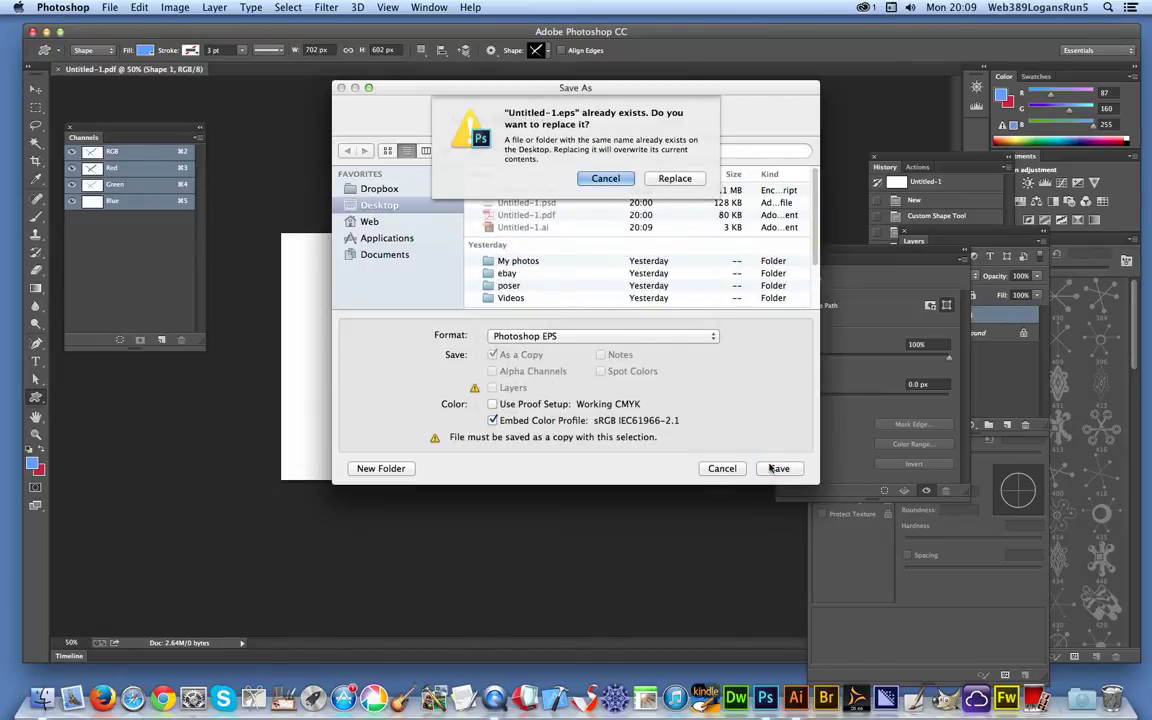
click(664, 178)
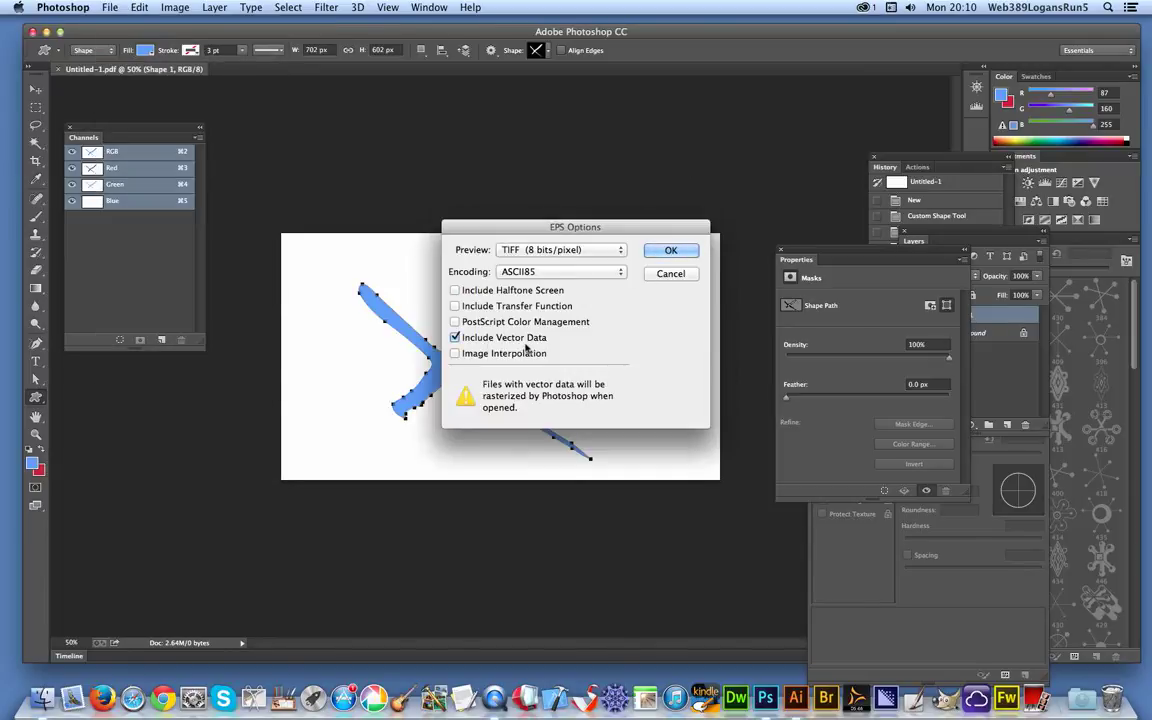
click(660, 252)
Save the document in Photoshop format as Untitled-1.psd on the Desktop, replacing the earlier file.
click(109, 8)
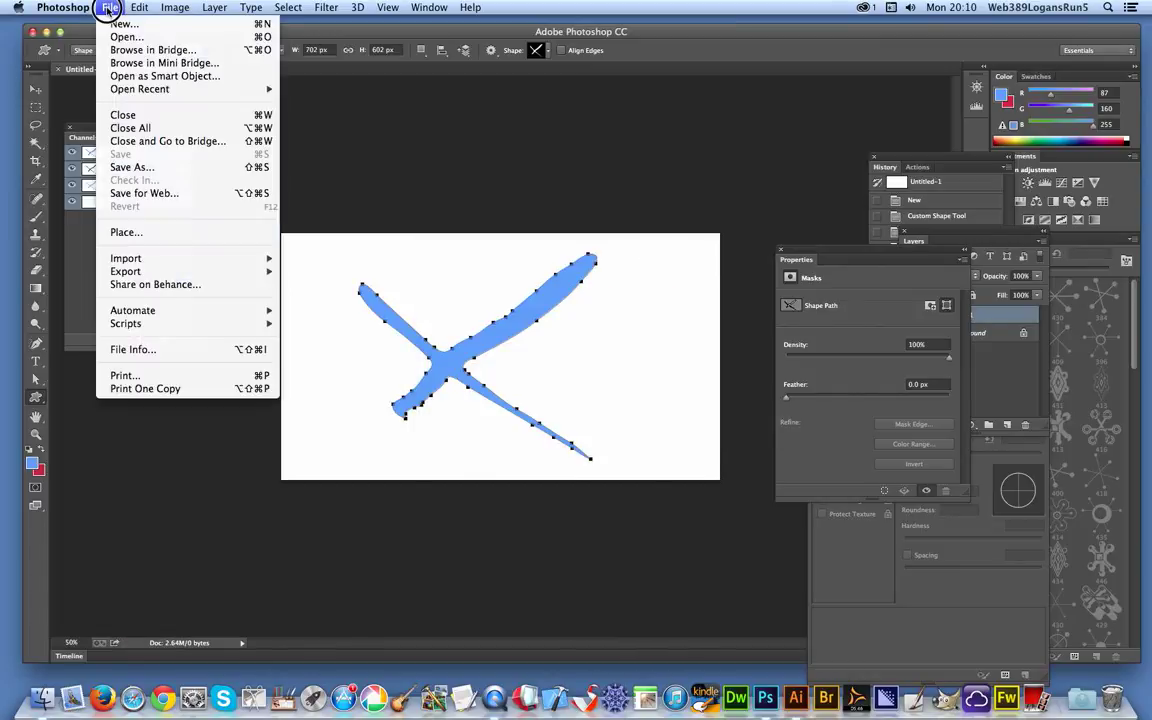
click(129, 167)
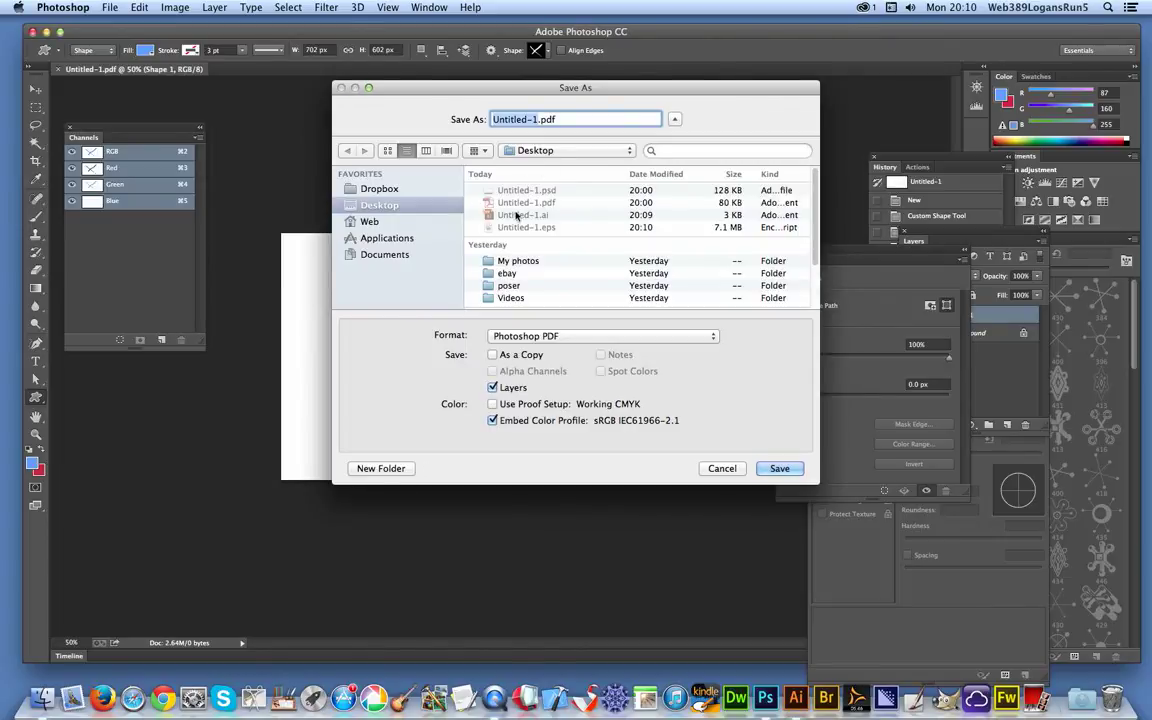
click(566, 337)
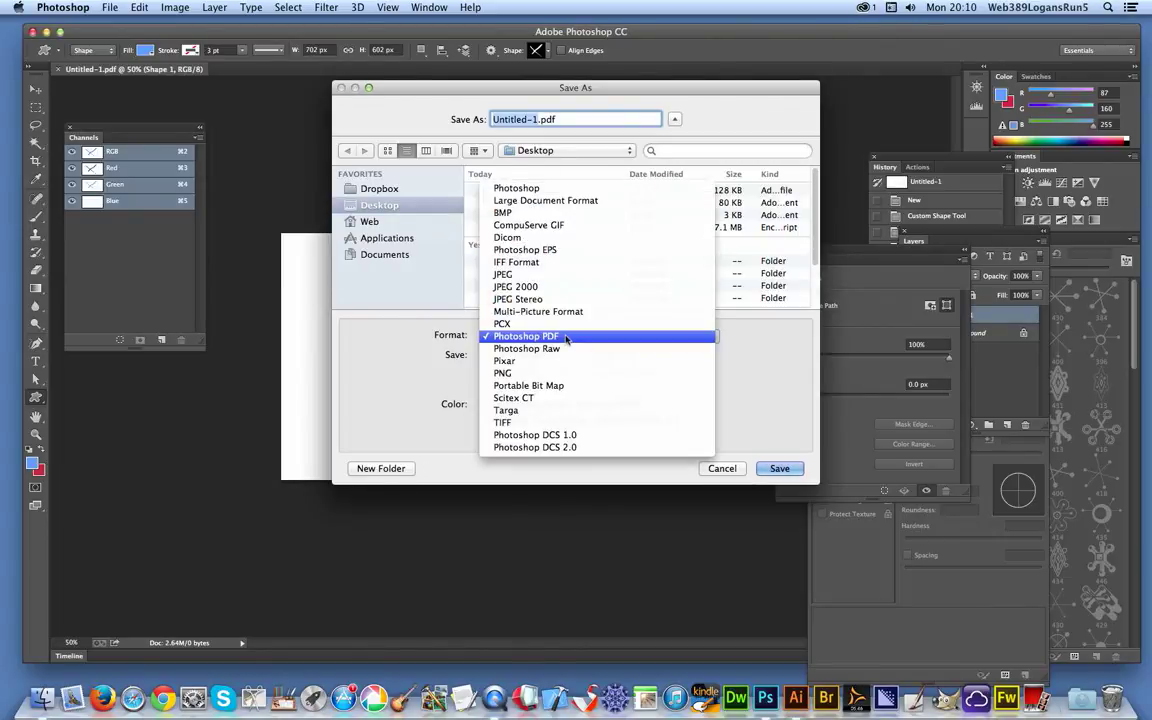
click(540, 188)
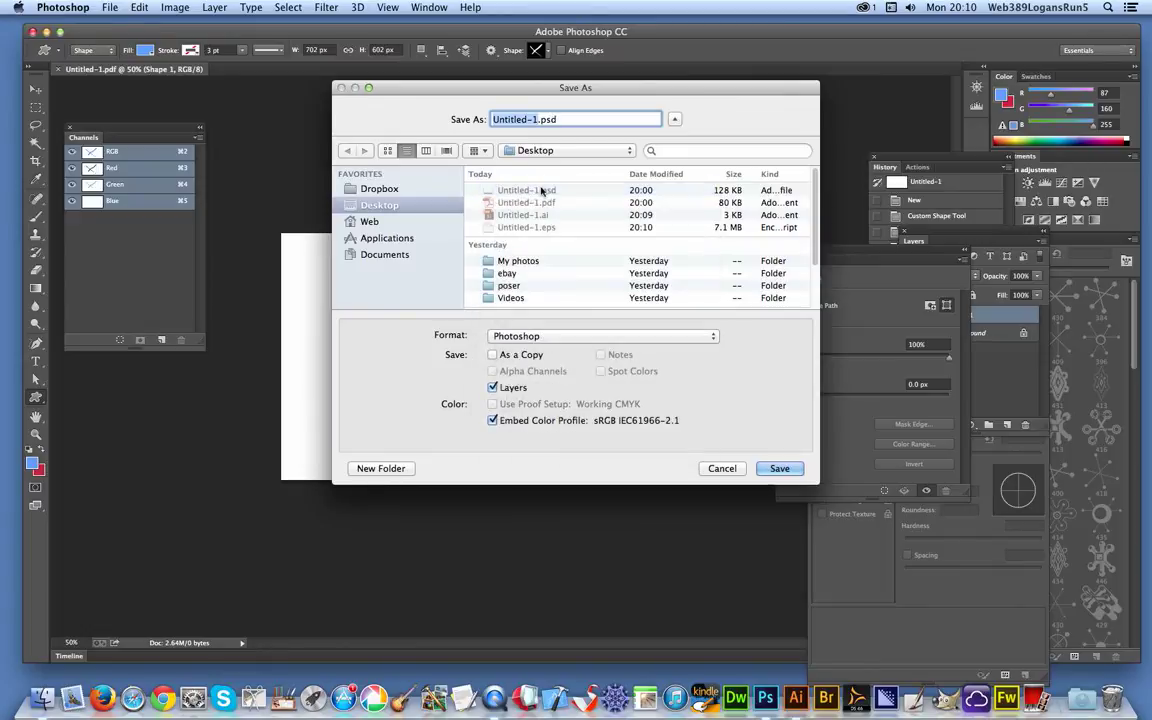
click(777, 469)
click(686, 179)
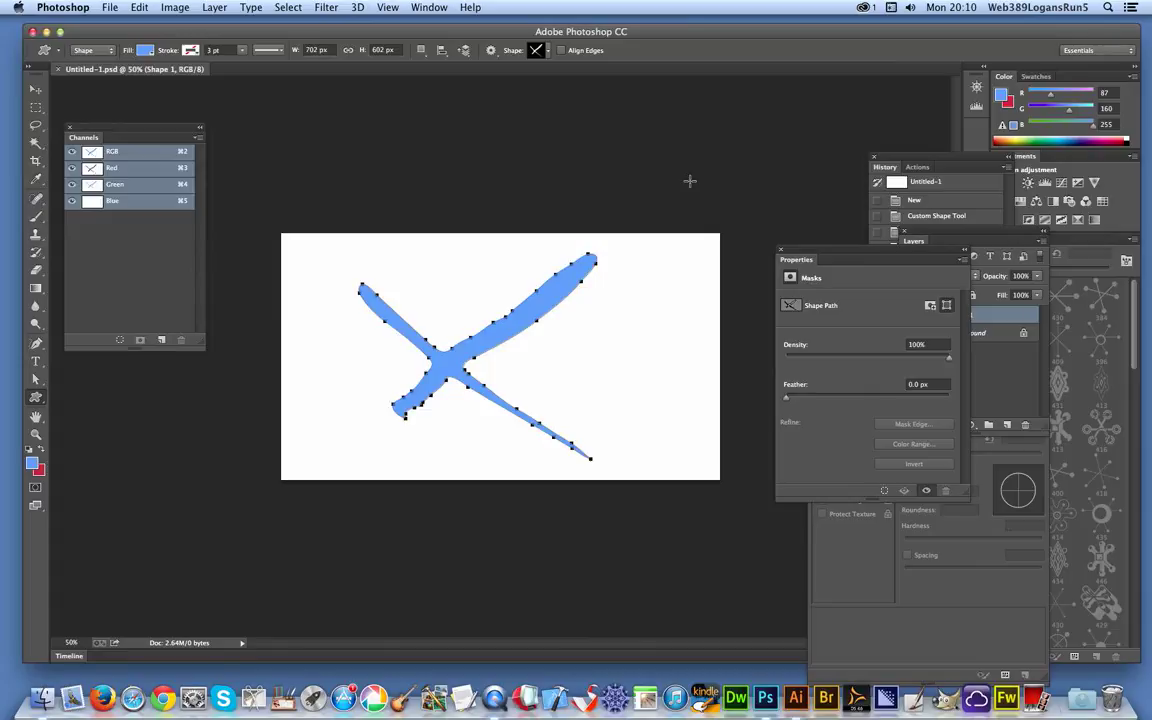
Switch to Illustrator and open Untitled-1.eps from the Desktop.
key(super+Tab)
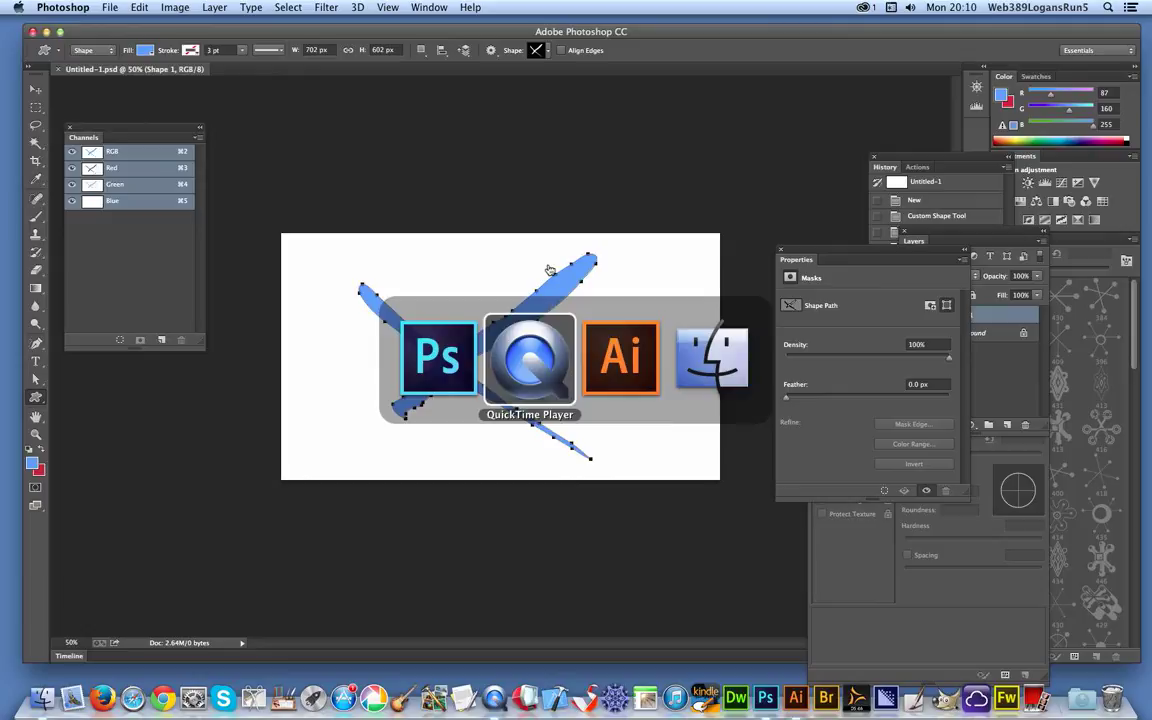
key(super+Tab)
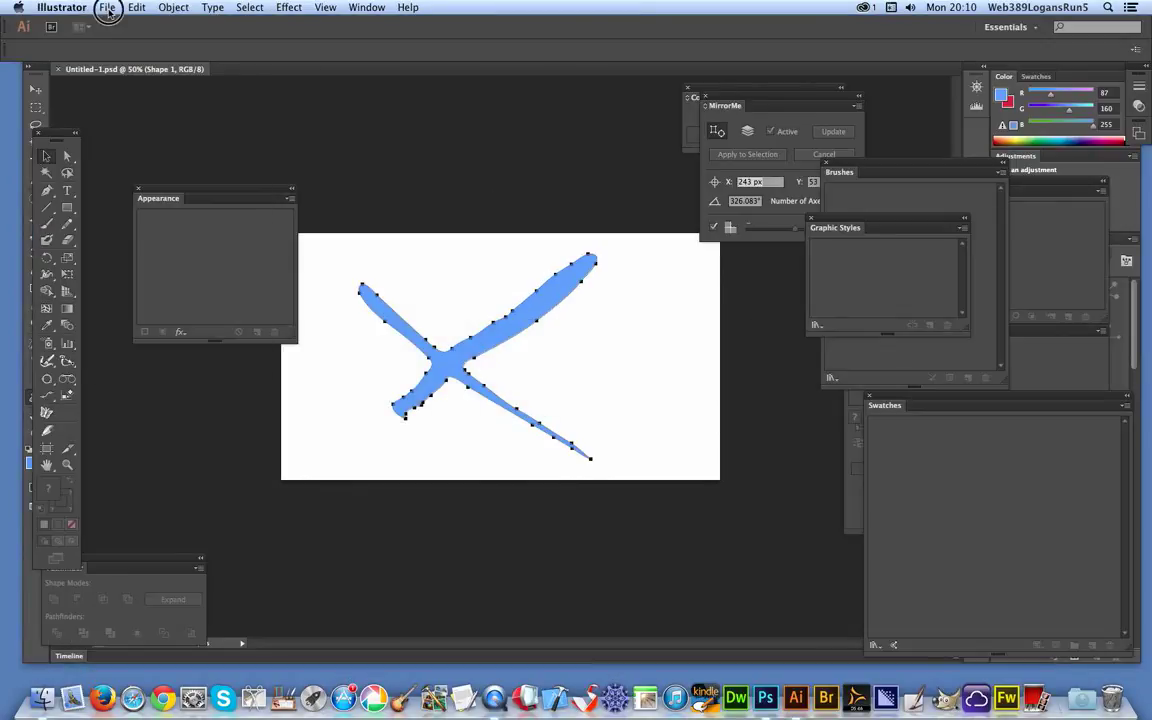
click(108, 12)
click(118, 49)
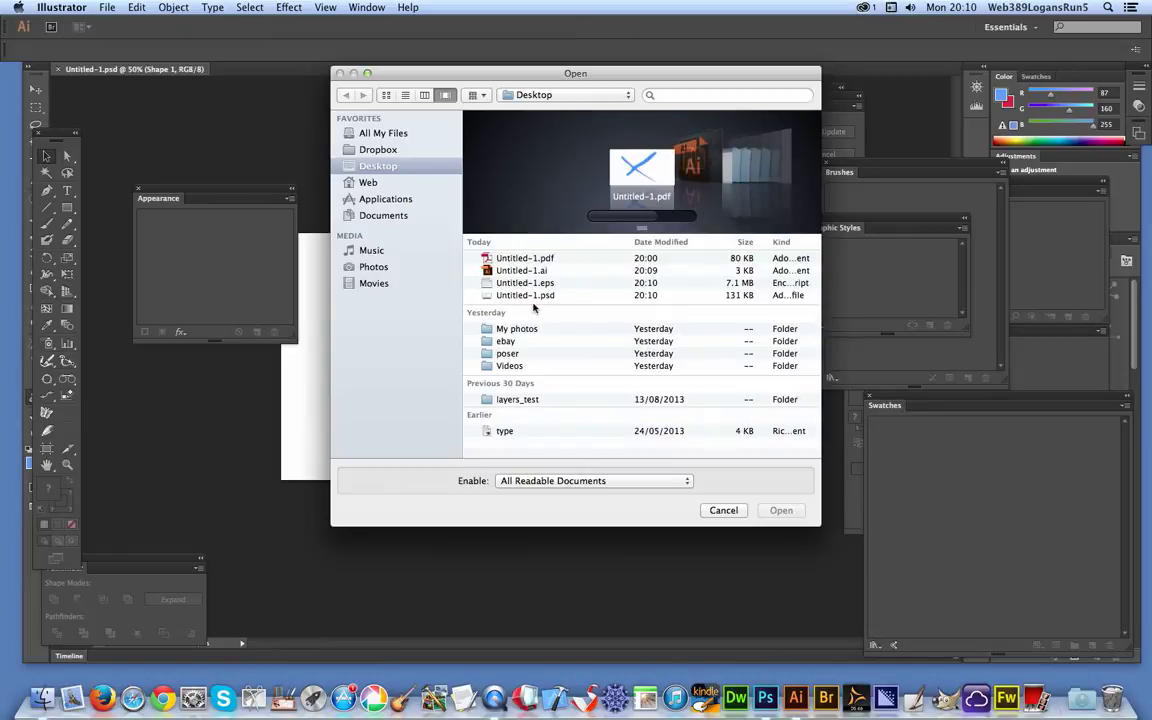
click(530, 283)
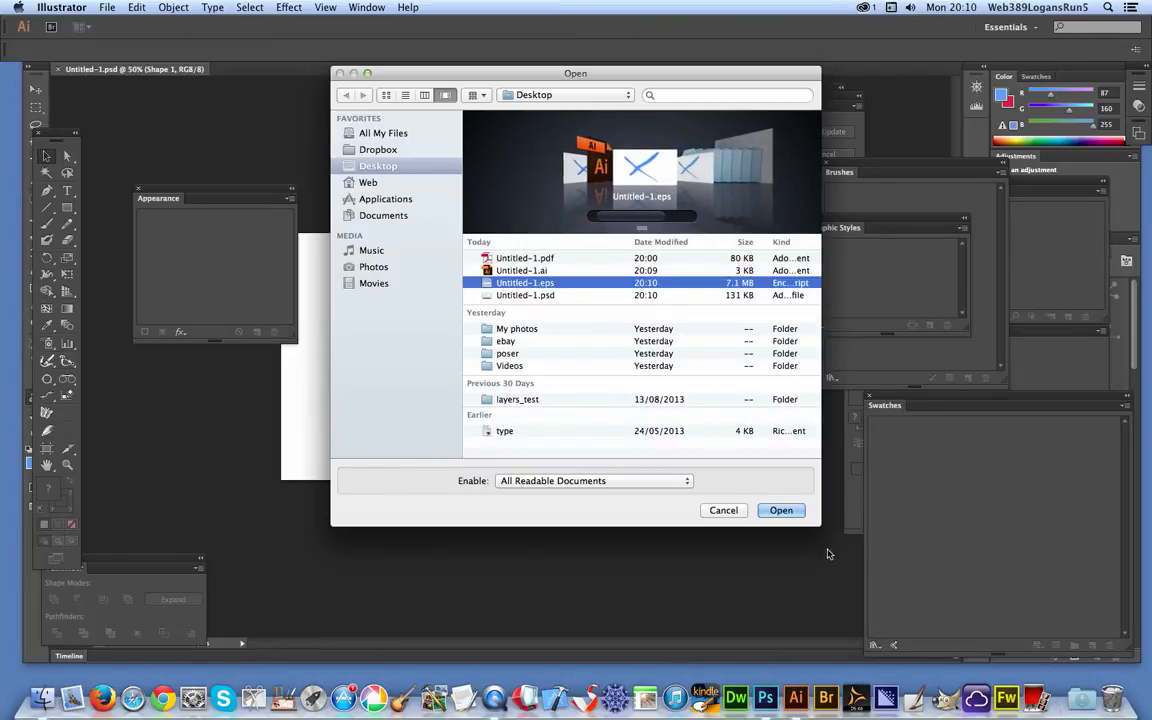
click(781, 510)
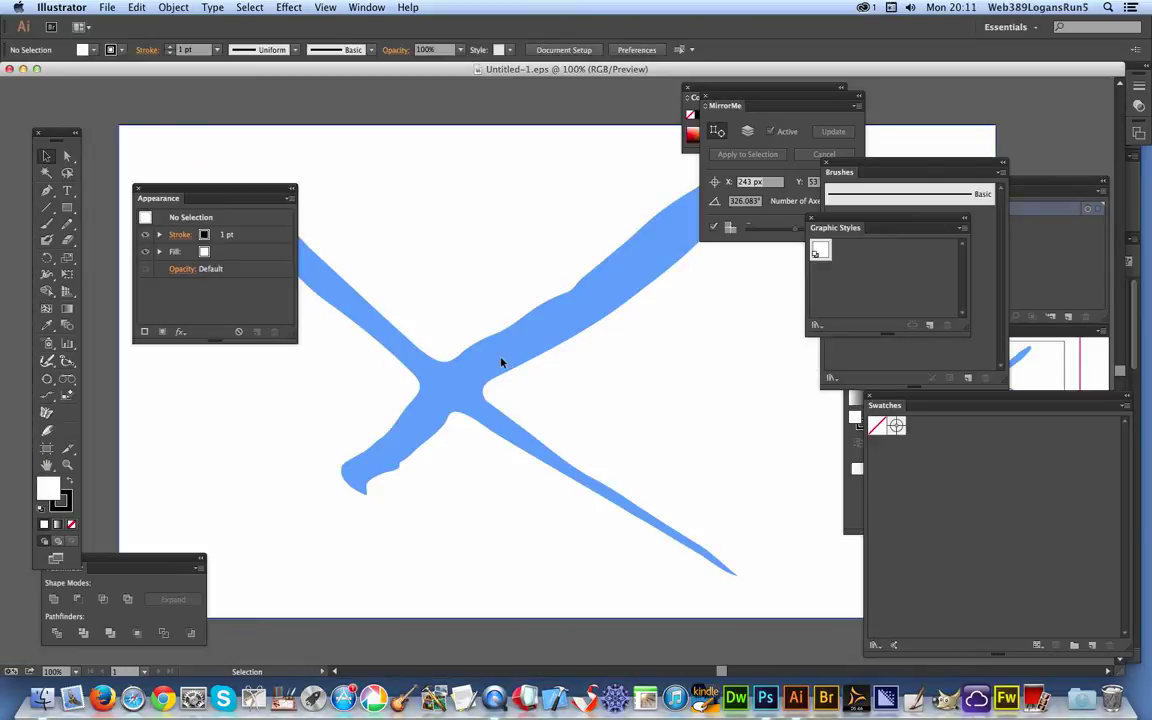
Select the blue X artwork group, then bring up the Open dialog again.
click(504, 359)
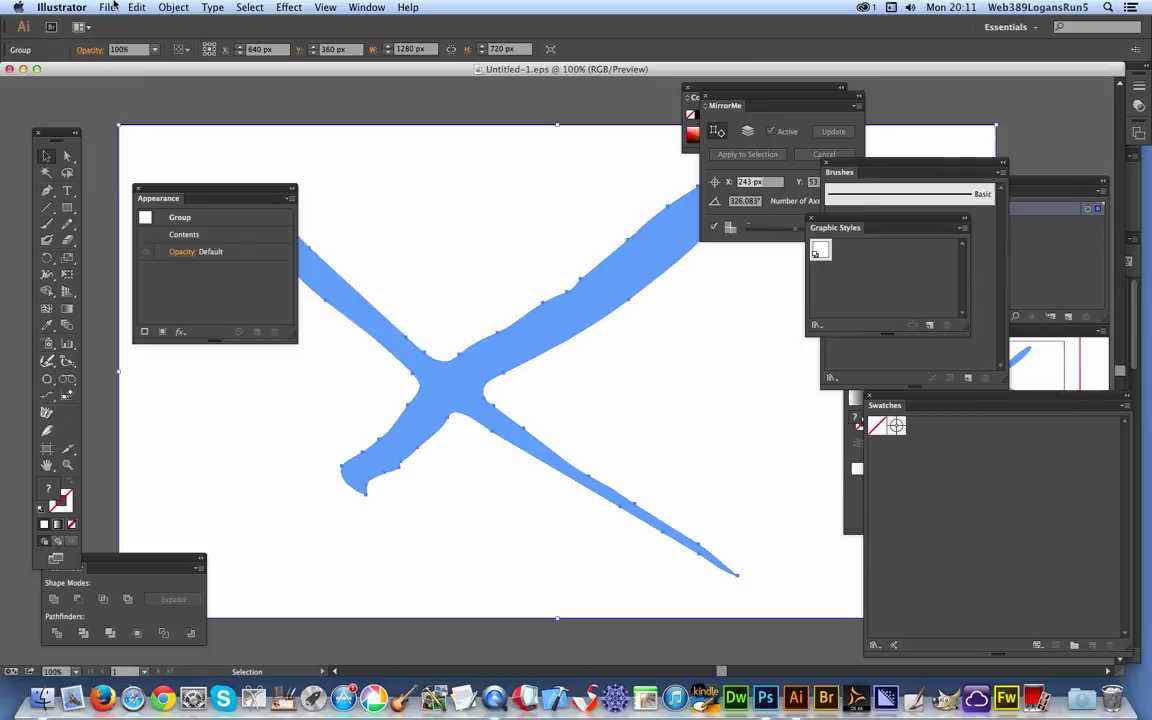
click(107, 7)
click(120, 46)
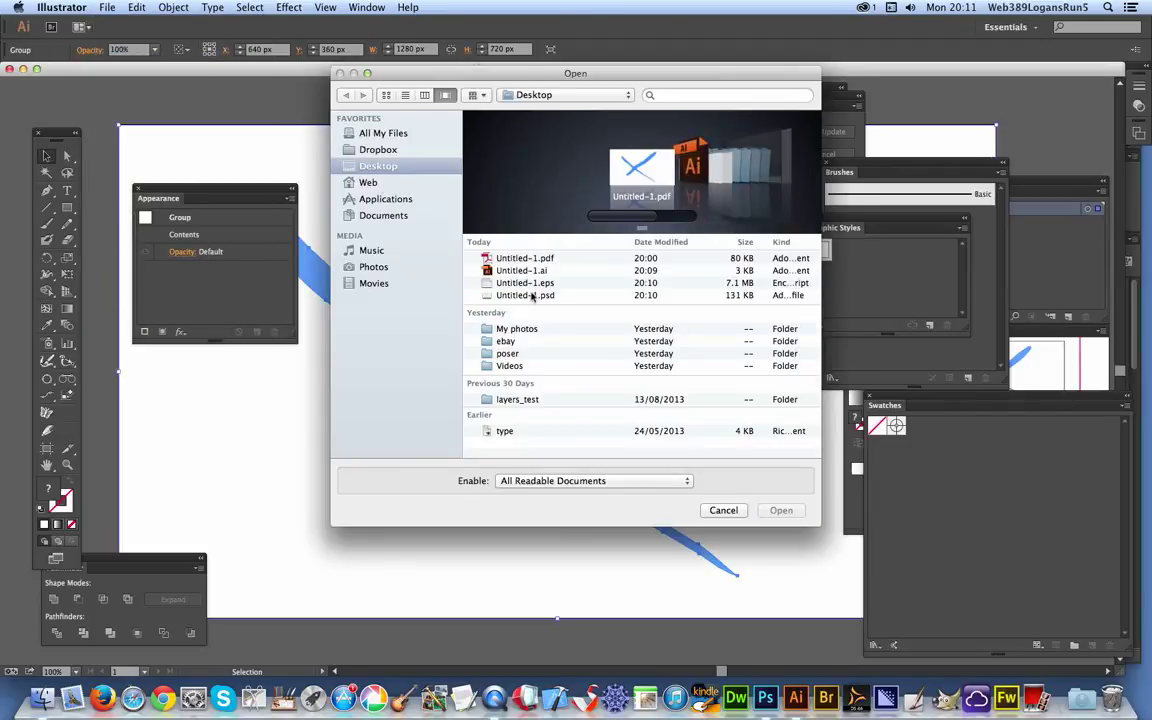
Open Untitled-1.ai and fill its invisible X compound path with red (D41700).
click(527, 283)
click(781, 510)
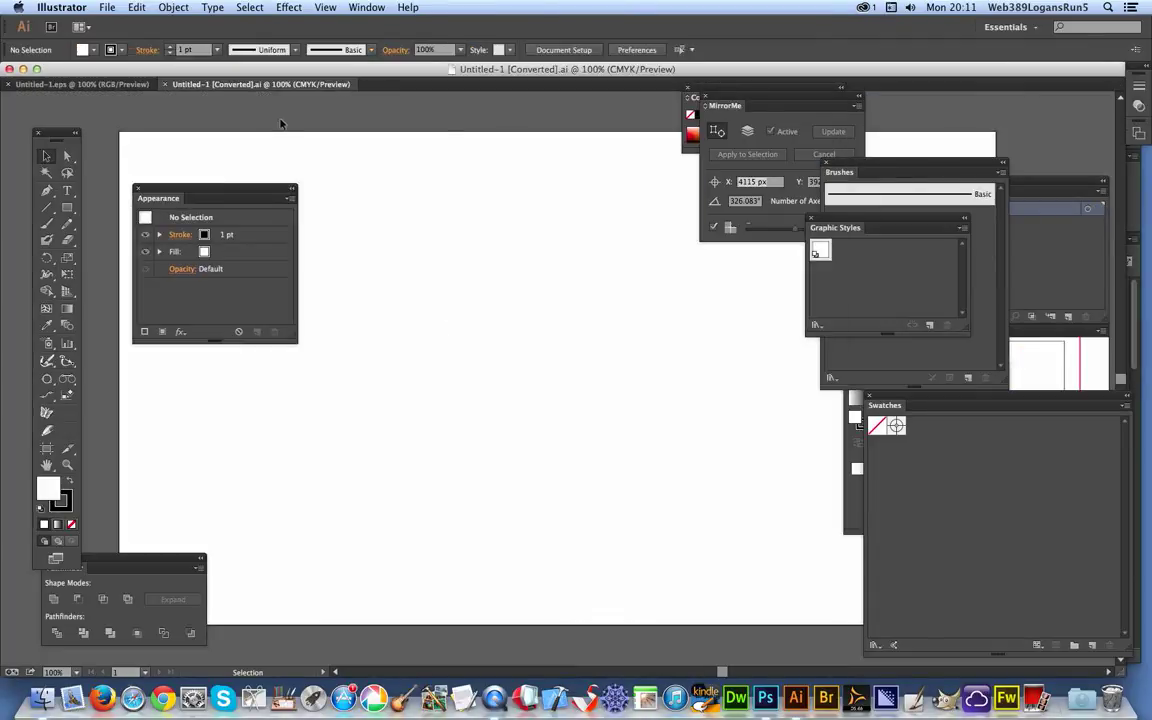
drag(218, 103, 740, 540)
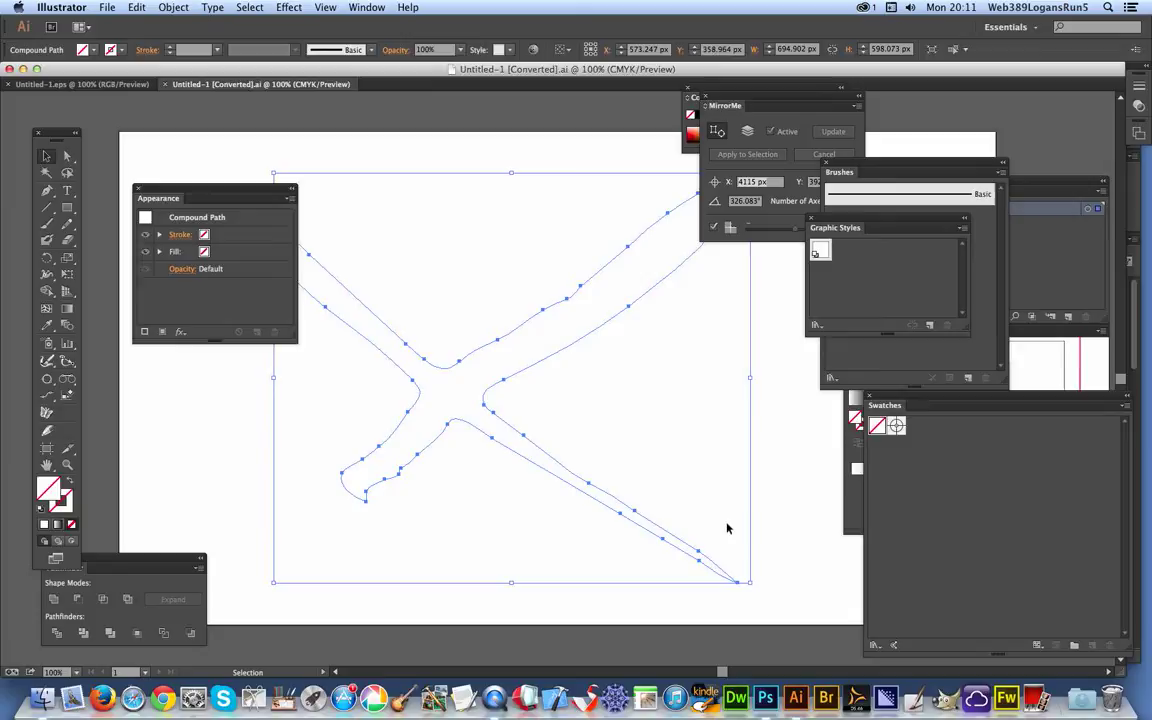
click(692, 130)
click(696, 131)
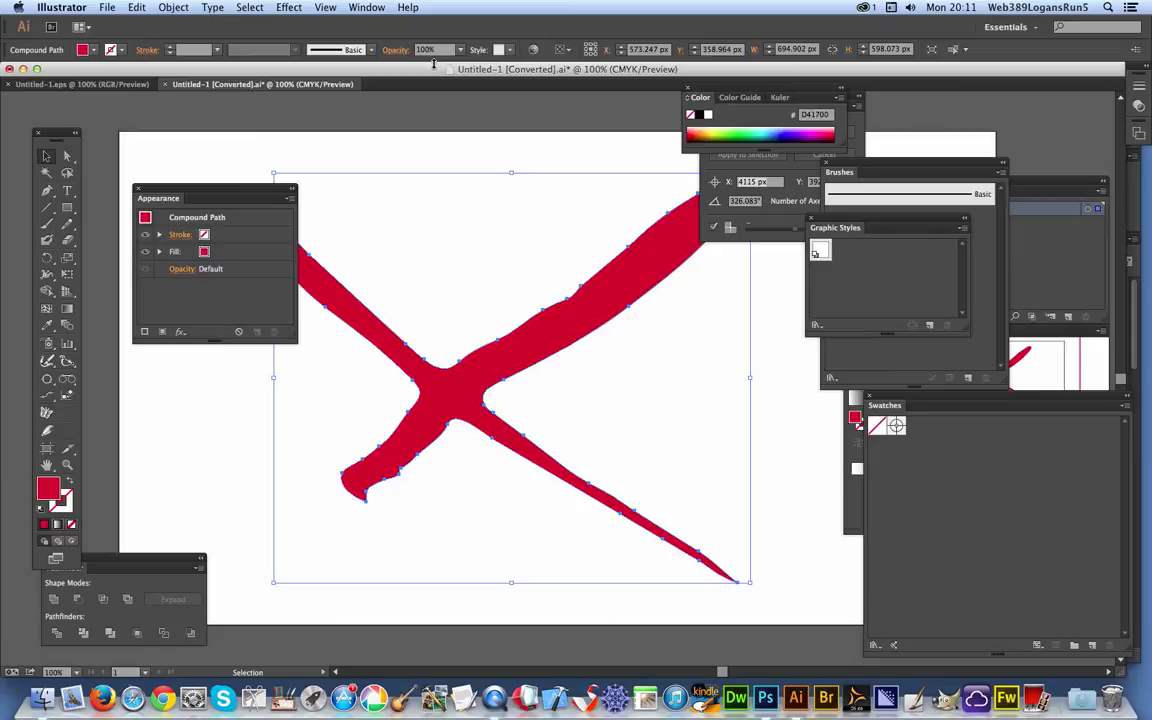
Back in Photoshop, deselect the X path and delete the X shape layer.
key(super+Tab)
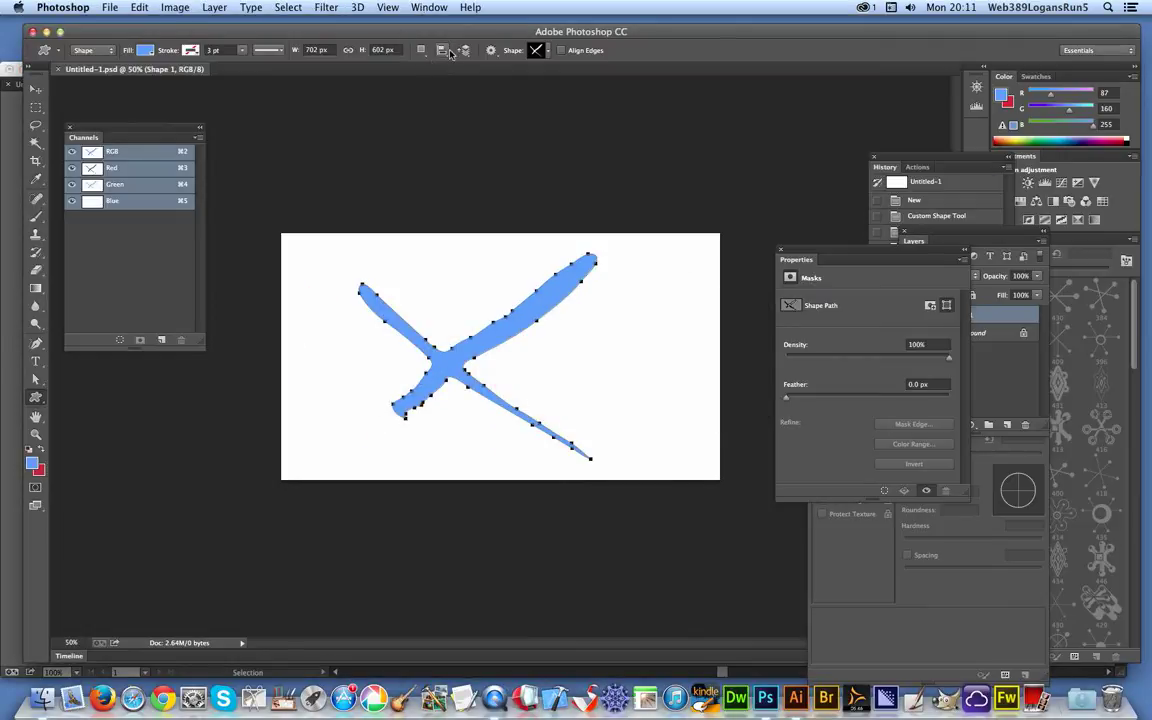
key(Escape)
key(Delete)
Draw a different custom shape from the Shape picker at the canvas centre and copy it.
click(537, 50)
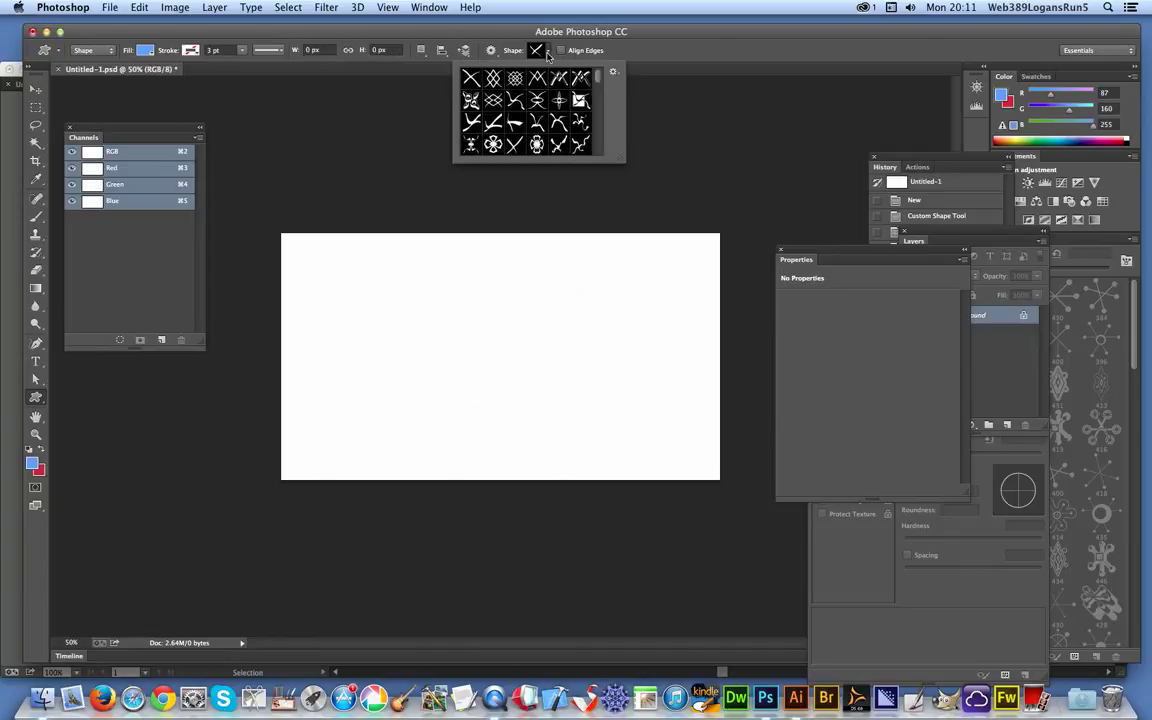
click(514, 96)
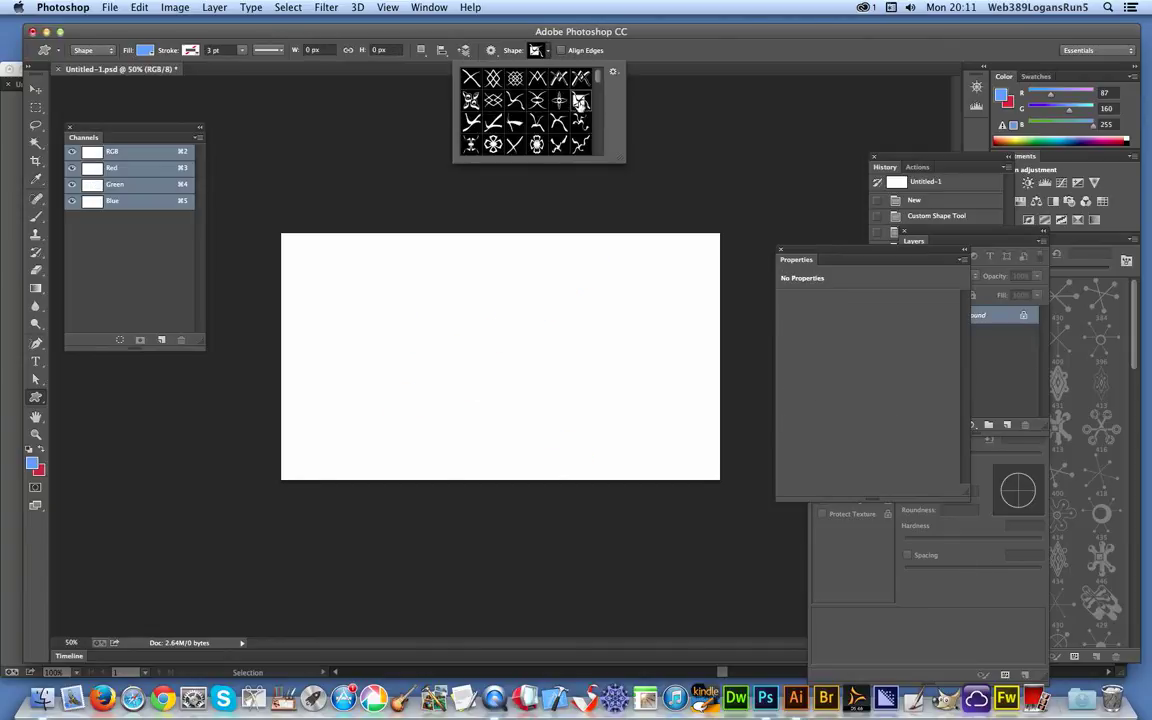
click(362, 260)
drag(542, 428, 550, 434)
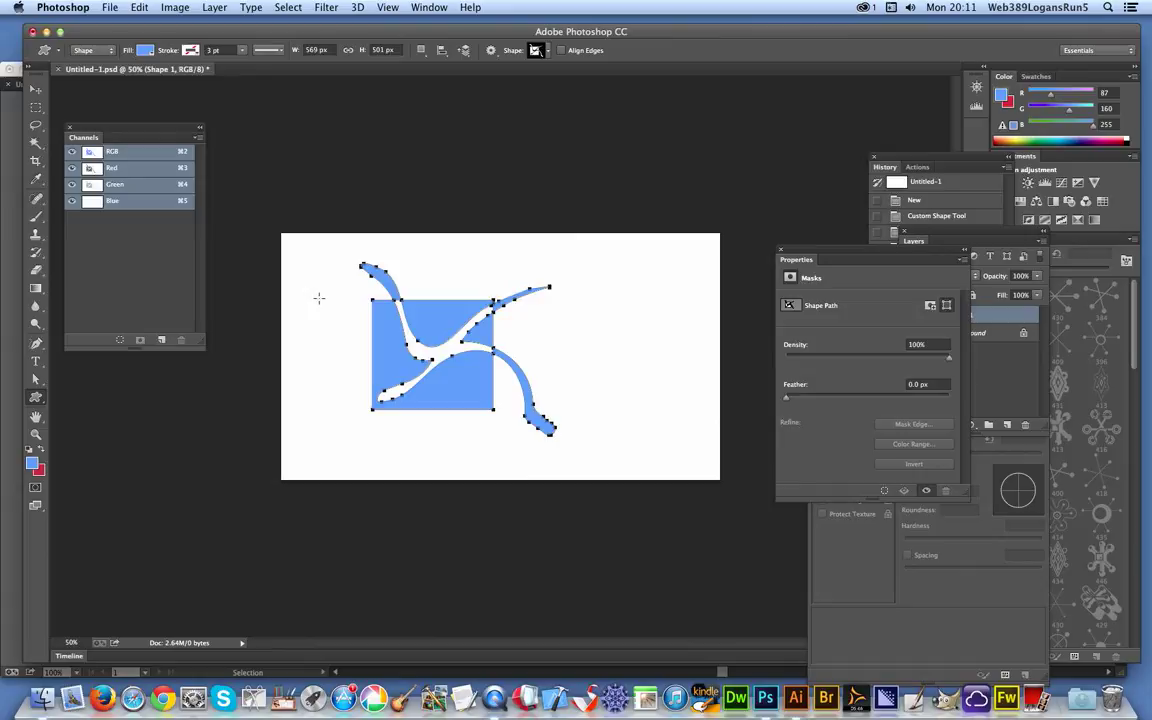
click(140, 7)
click(174, 115)
Paste the copied Photoshop shape into Illustrator as a Compound Shape over the red X.
key(super+Tab)
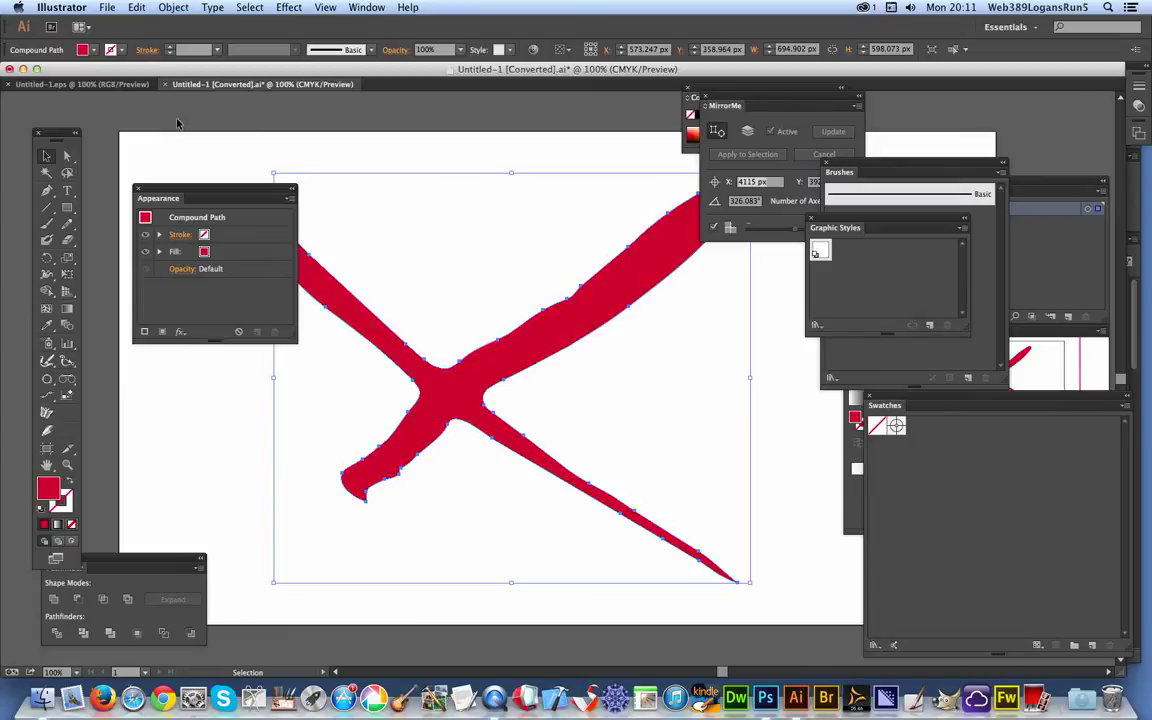
key(super+v)
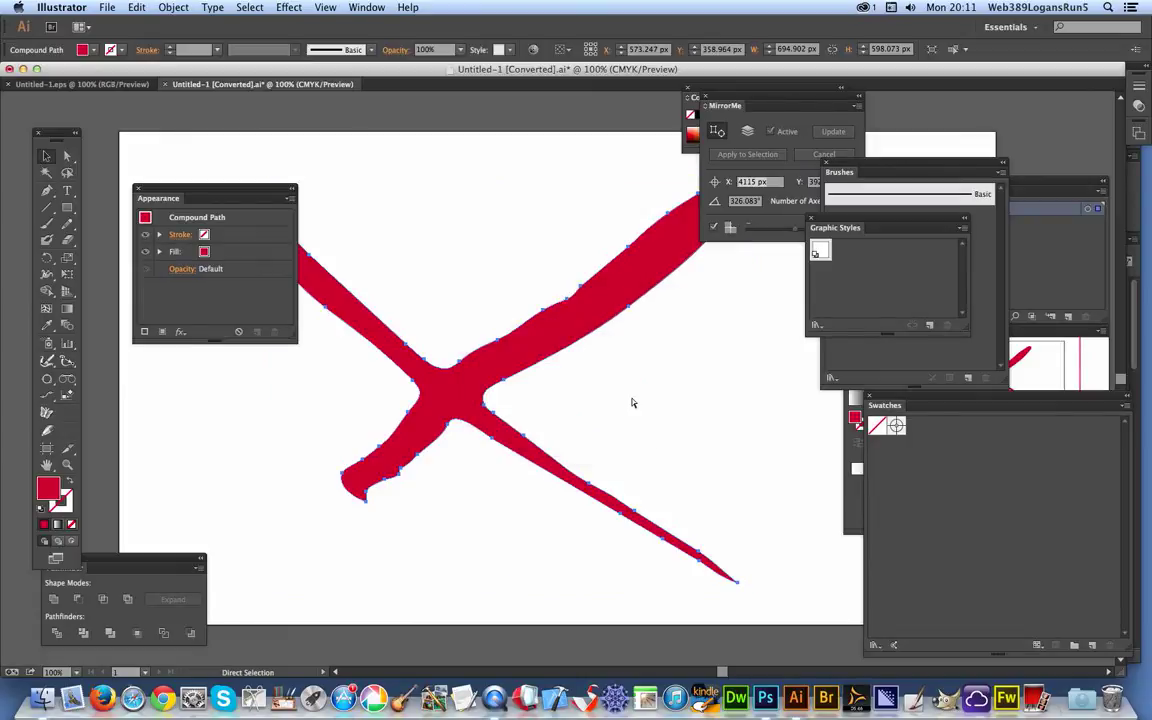
key(v)
click(632, 392)
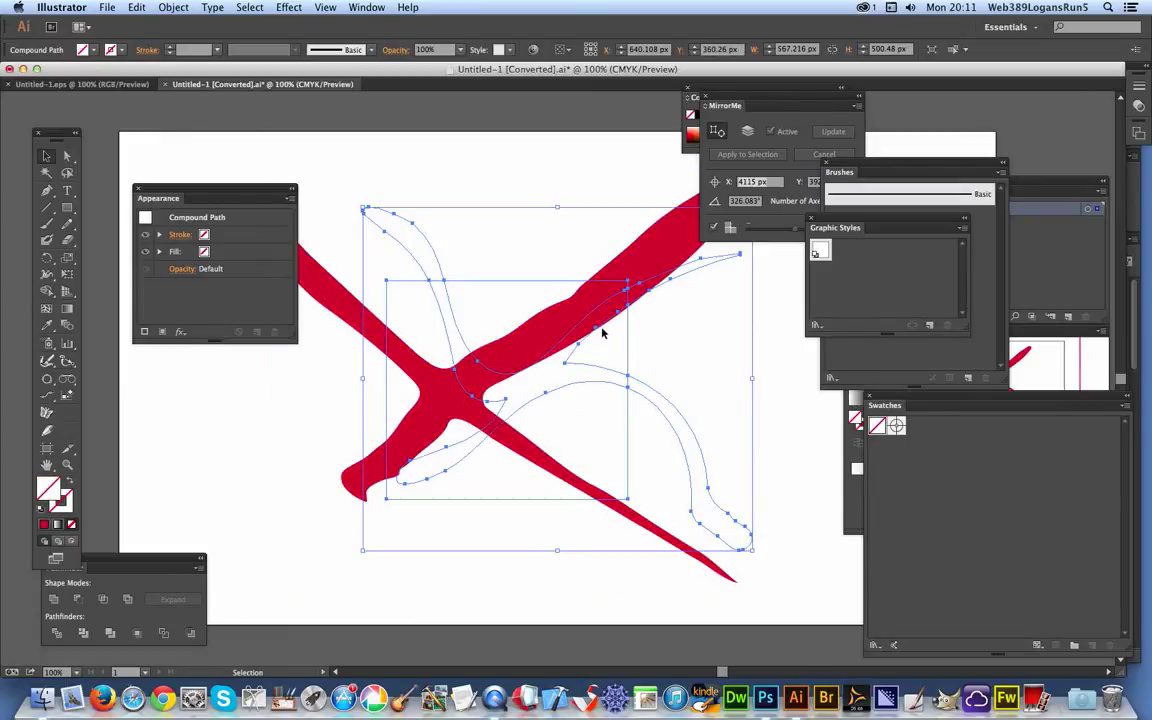